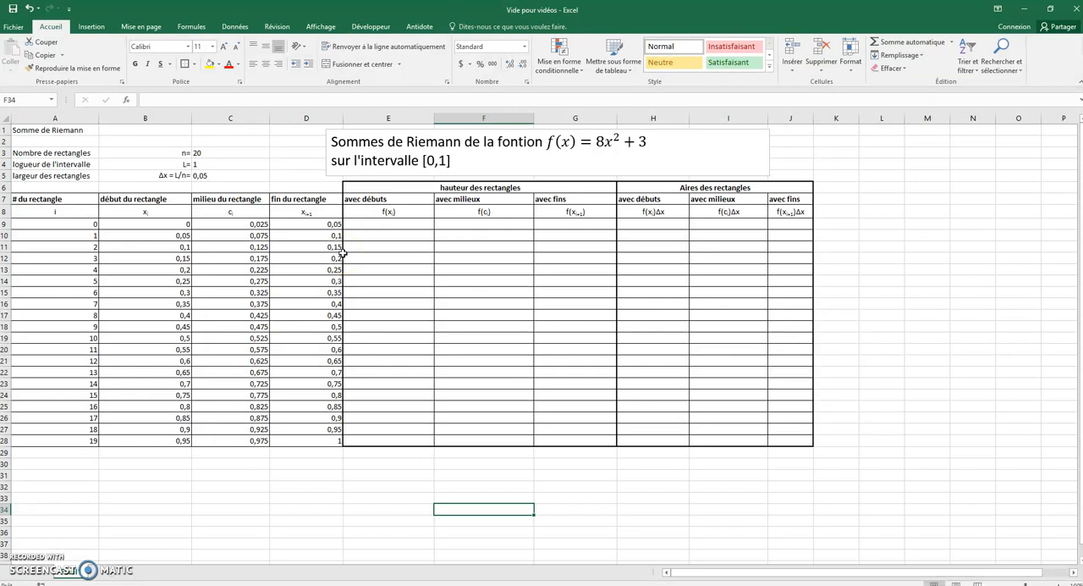
# Step: Review the table's rectangle starting points and the finished Riemann sum charts in the "Exemple labo 1" workbook, returning to "Vide pour vidéos"
pyautogui.click(373, 246)
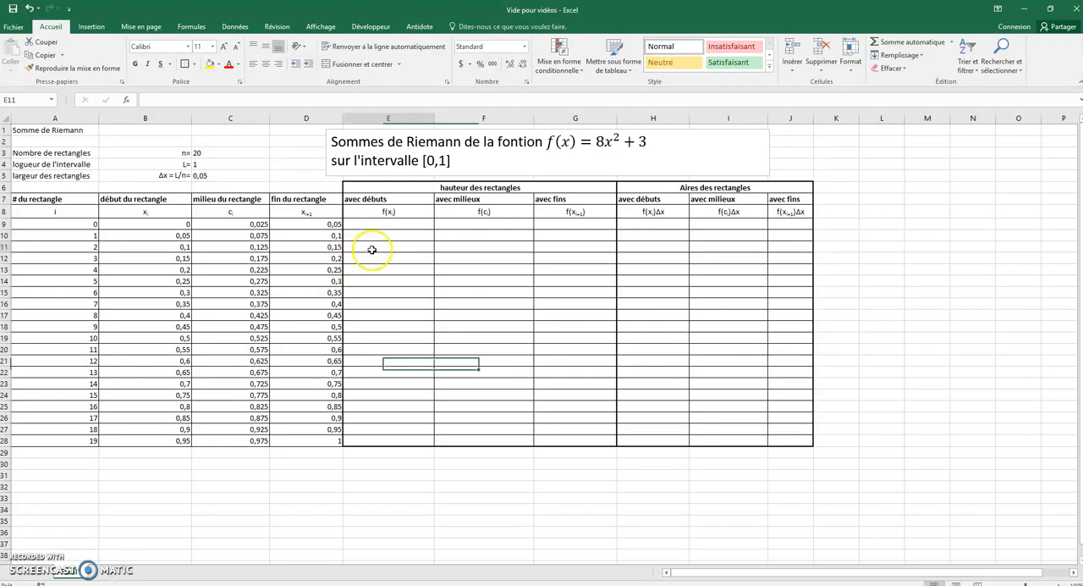
pyautogui.moveTo(142, 200); pyautogui.dragTo(149, 442)
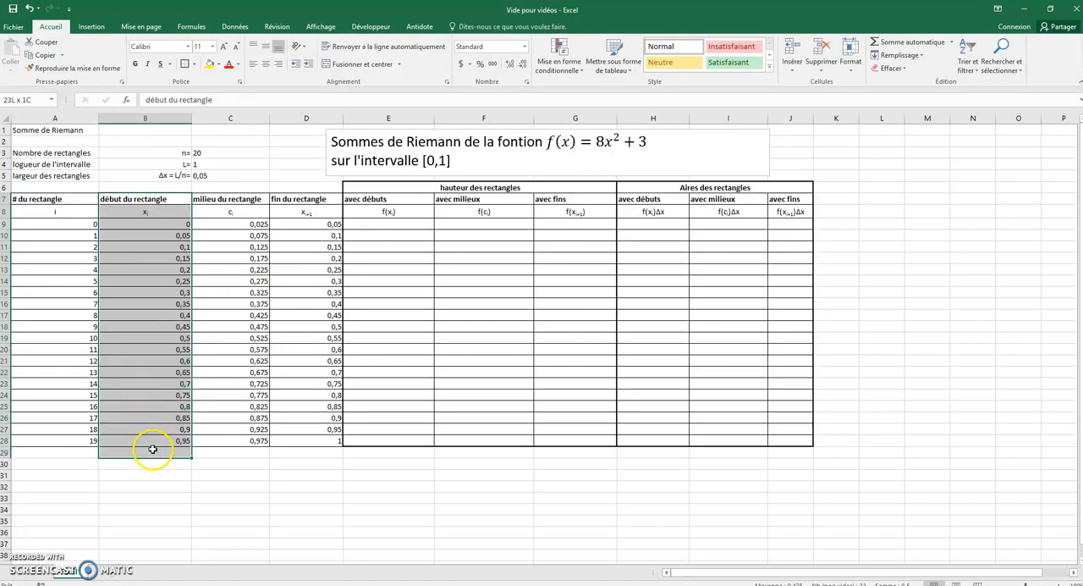
pyautogui.click(127, 211)
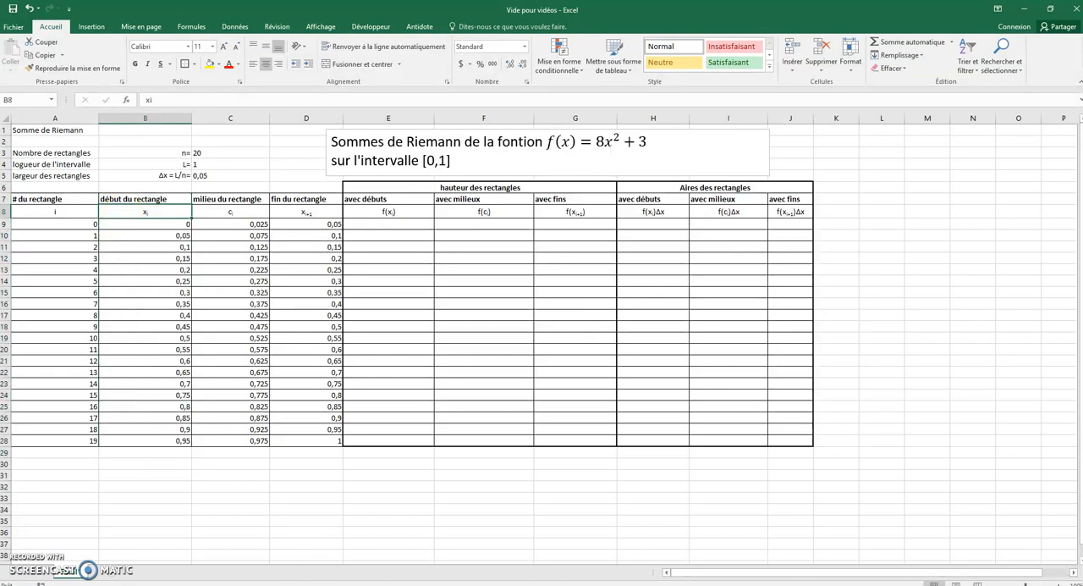
pyautogui.click(341, 541)
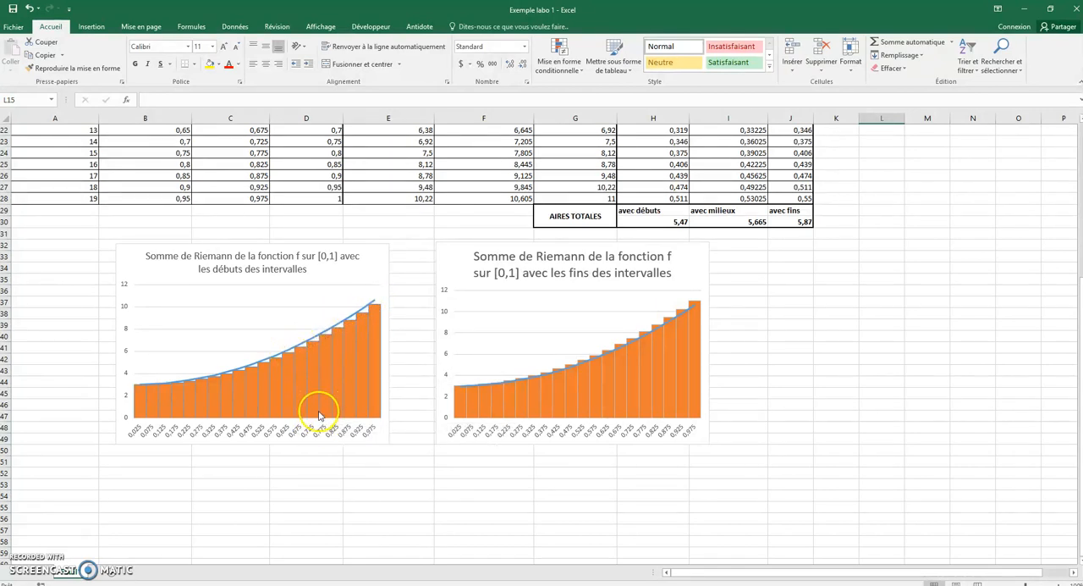
pyautogui.moveTo(316, 378)
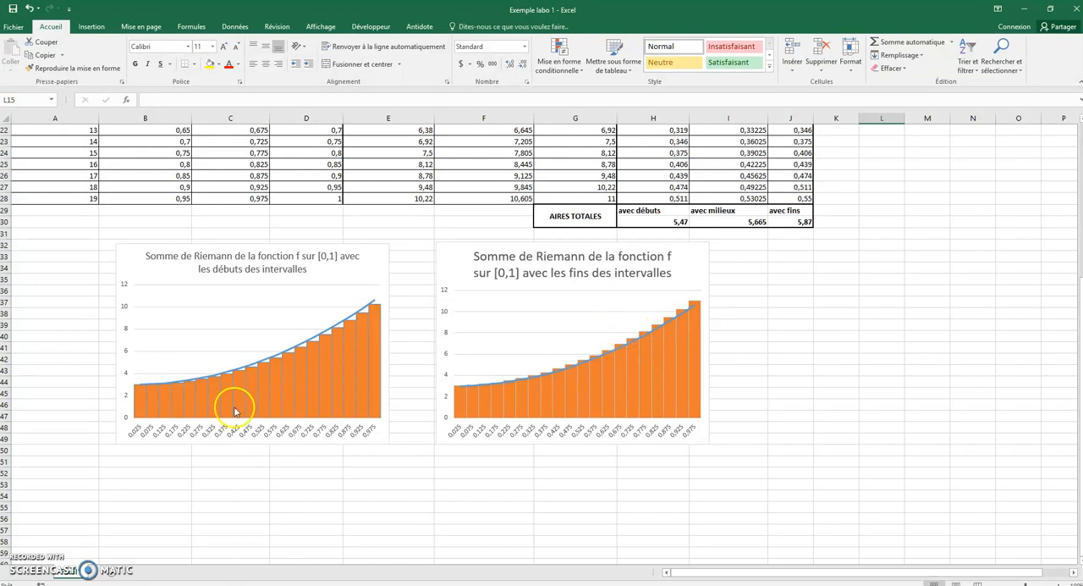
pyautogui.click(227, 559)
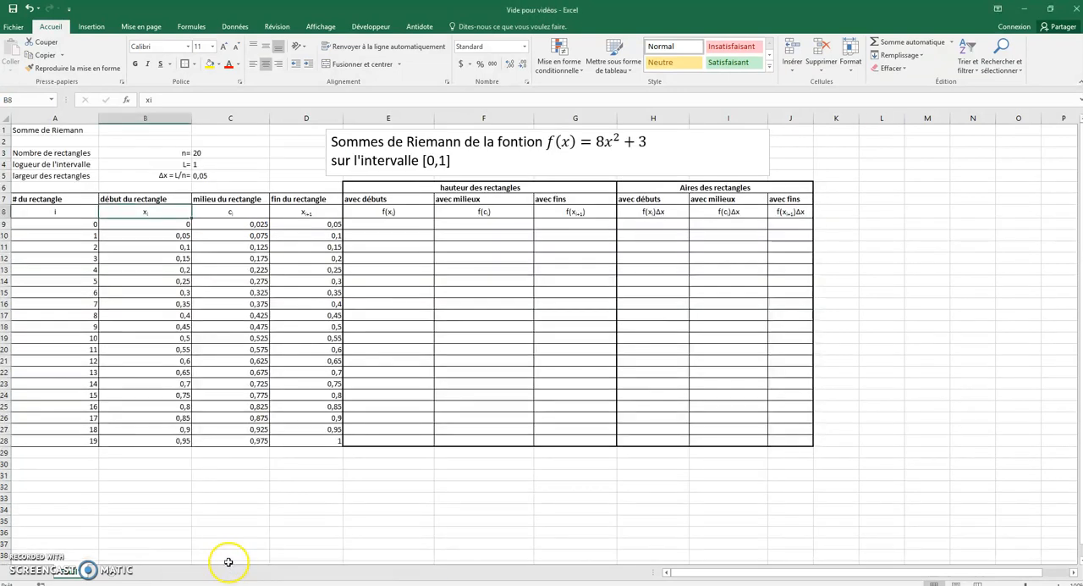
# Step: Enter =8*B9^2+3 in E9 for the heights at the rectangle starts and fill it down to E28
pyautogui.click(391, 223)
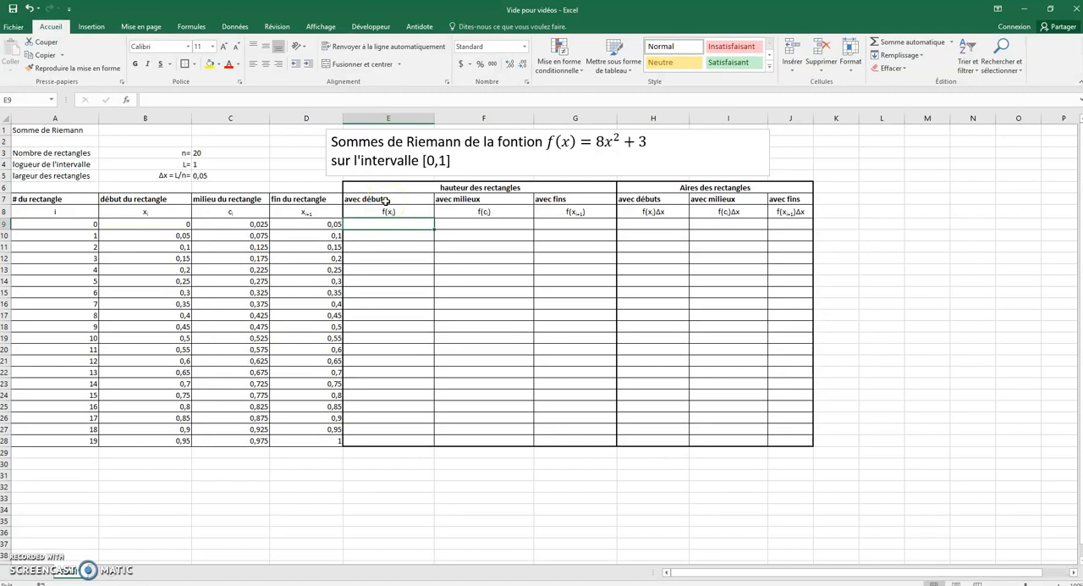
pyautogui.write('=8*')
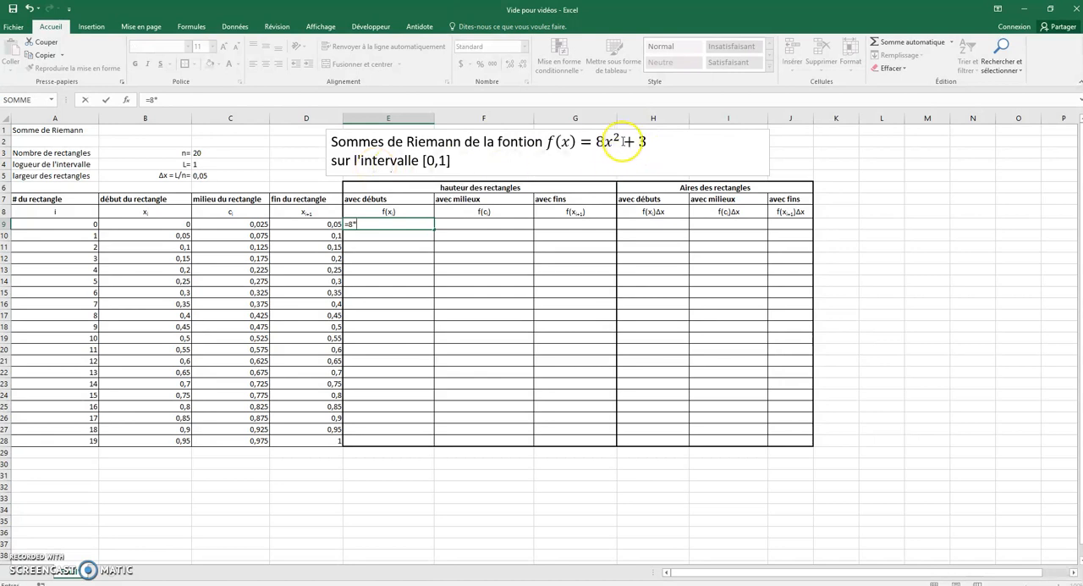
pyautogui.click(148, 222)
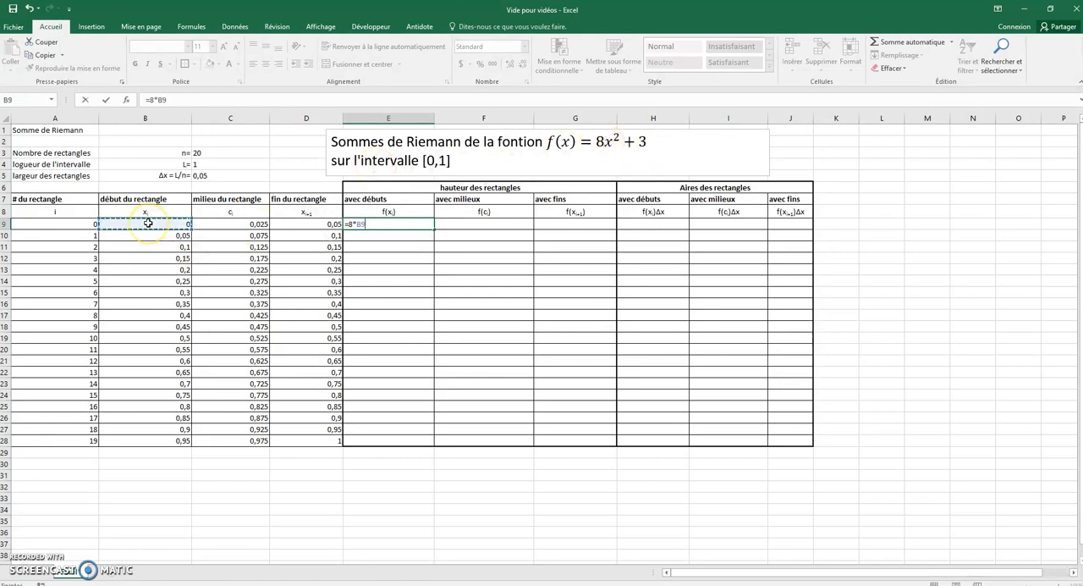
pyautogui.write('^2+3')
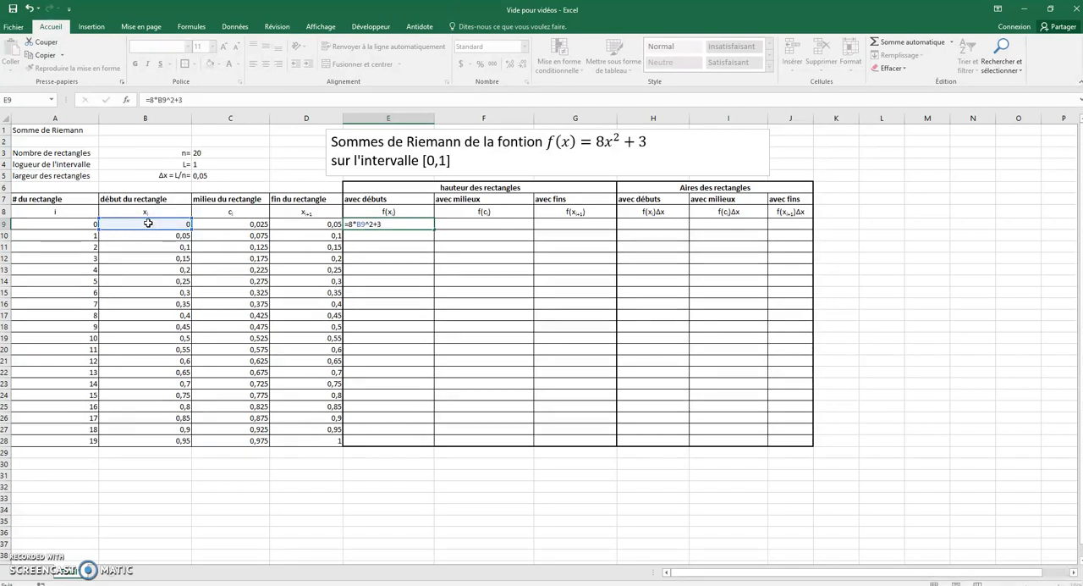
pyautogui.press('Return')
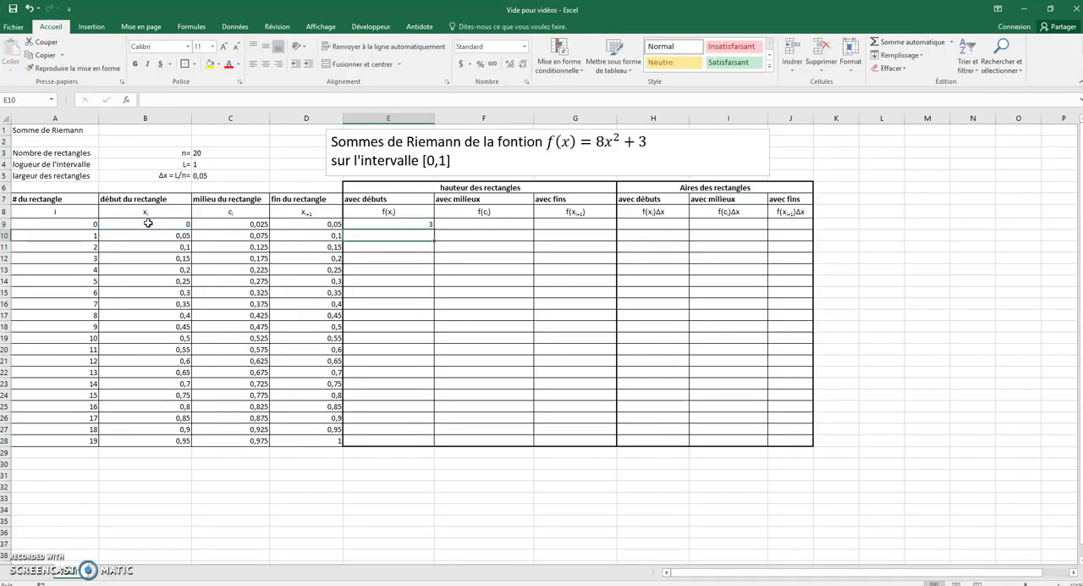
pyautogui.click(374, 221)
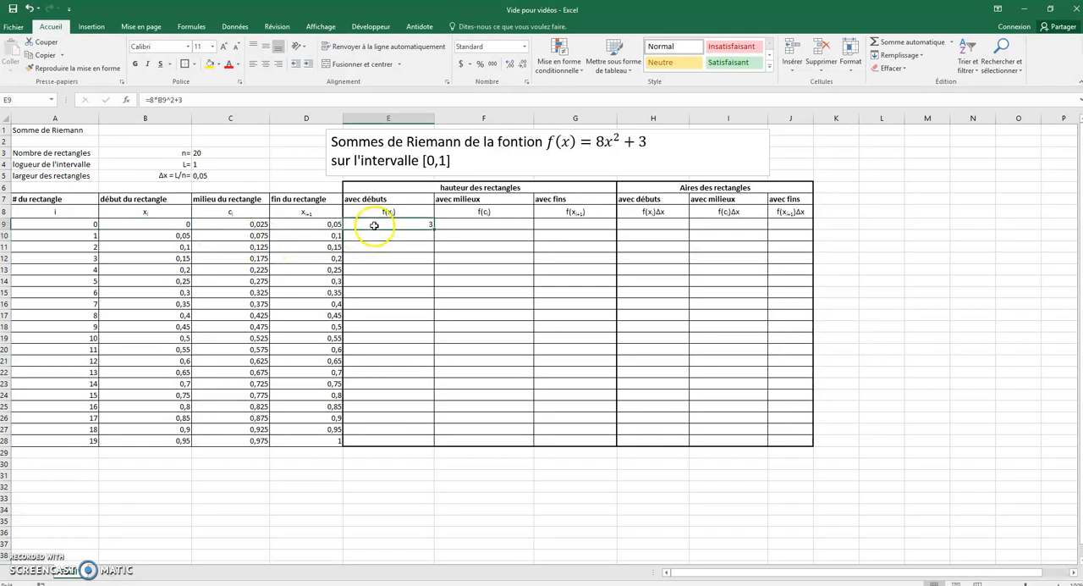
pyautogui.moveTo(434, 229); pyautogui.dragTo(401, 442)
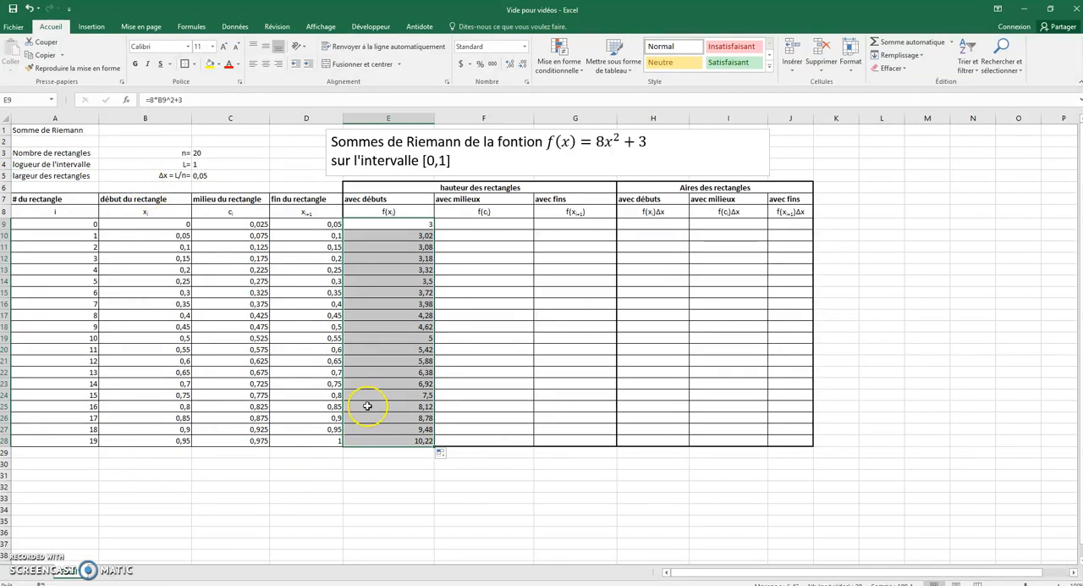
# Step: Enter =8*D9^2+3 in G9 for the heights at the rectangle ends and fill it down to G28
pyautogui.click(559, 224)
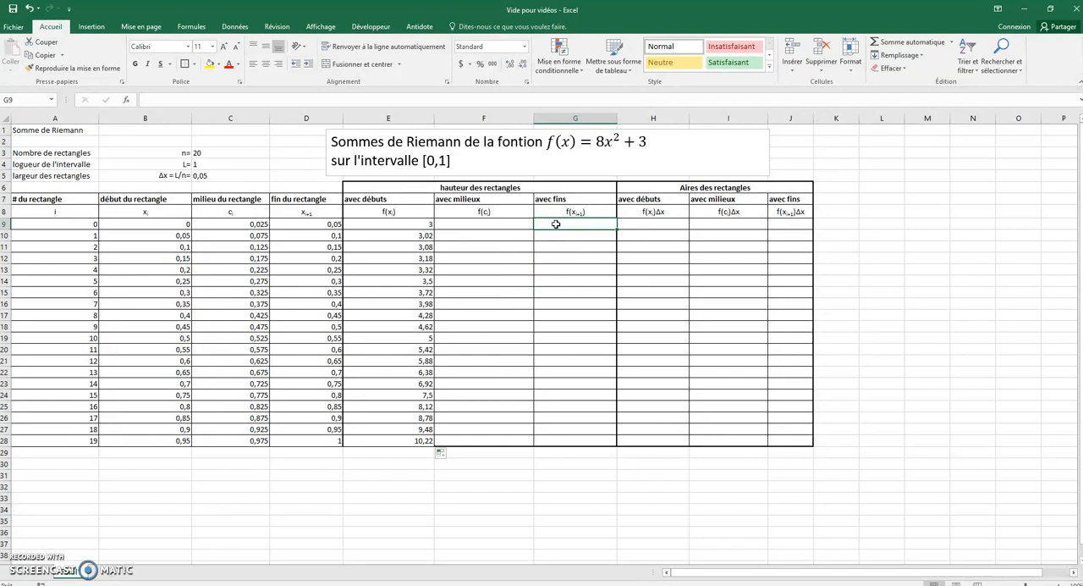
pyautogui.write('=8*')
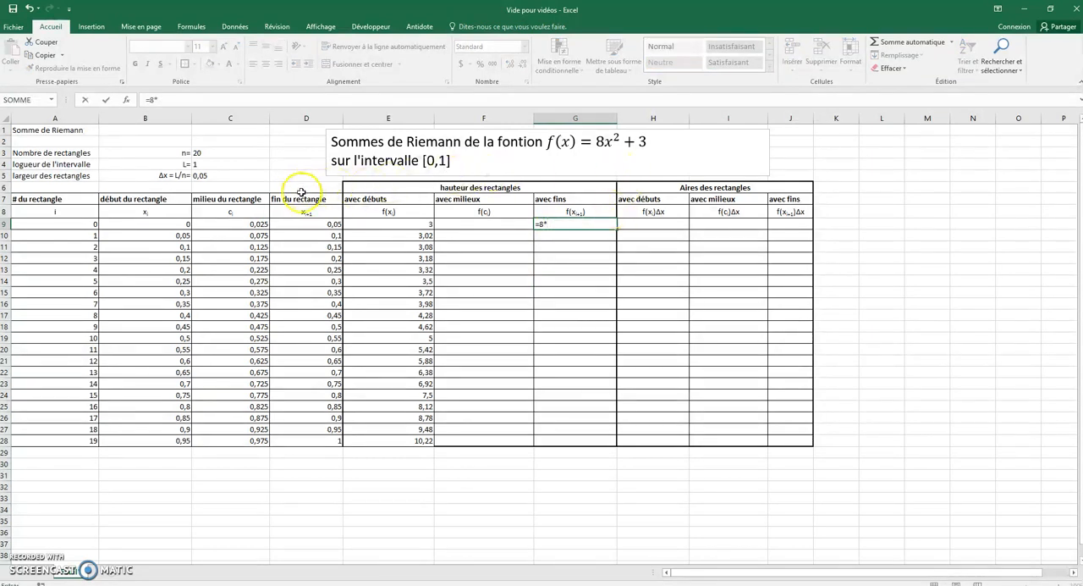
pyautogui.click(304, 224)
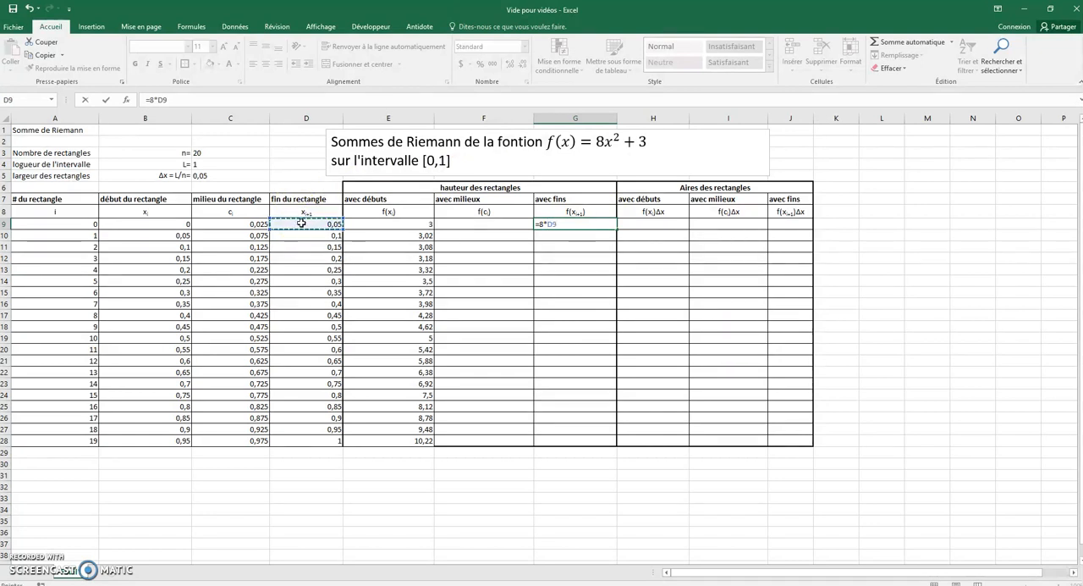
pyautogui.press('Return')
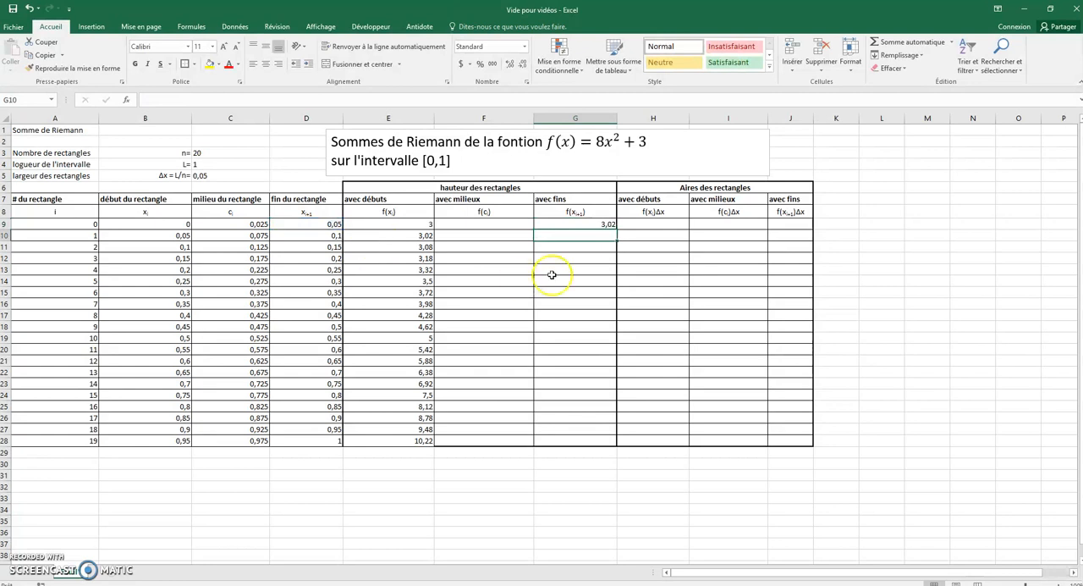
pyautogui.click(588, 227)
pyautogui.moveTo(616, 229); pyautogui.dragTo(592, 449)
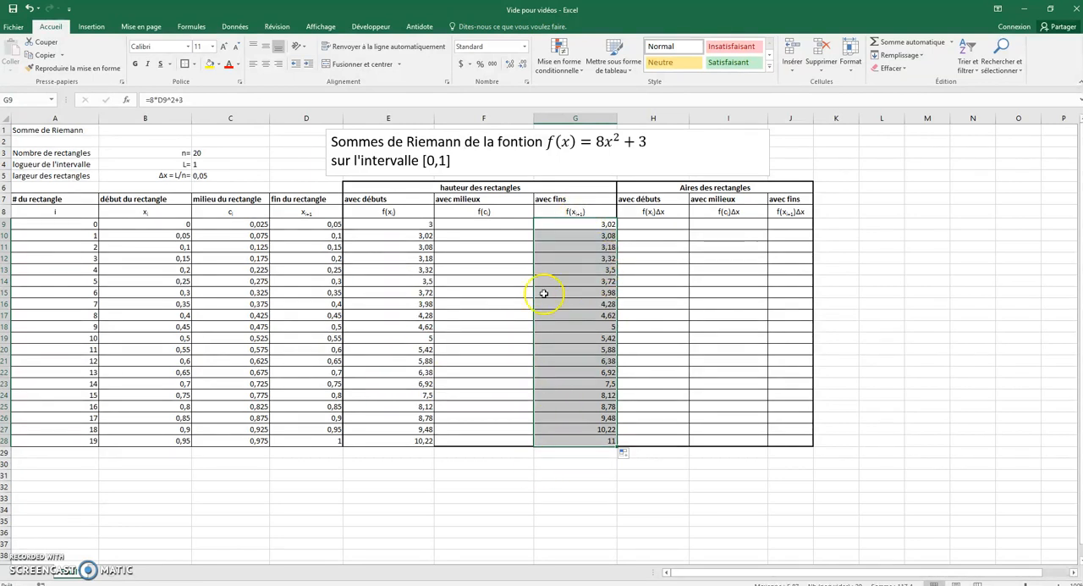
# Step: Enter =8*C9^2+3 in F9 for the heights at the rectangle midpoints and fill it down to F28
pyautogui.click(473, 224)
pyautogui.write('=8*x^2+3')
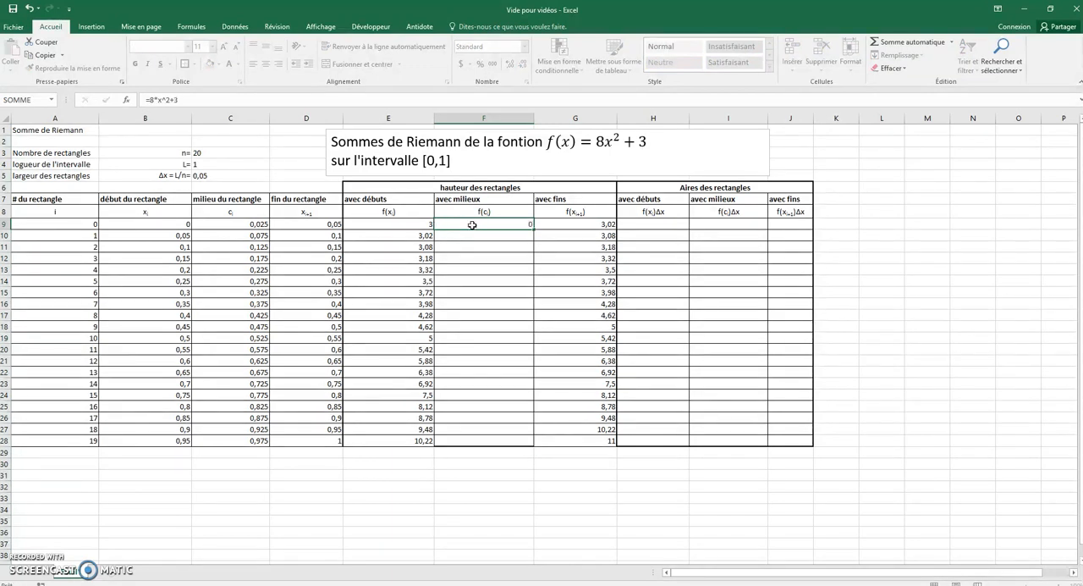
pyautogui.hotkey('ctrl', 'Return')
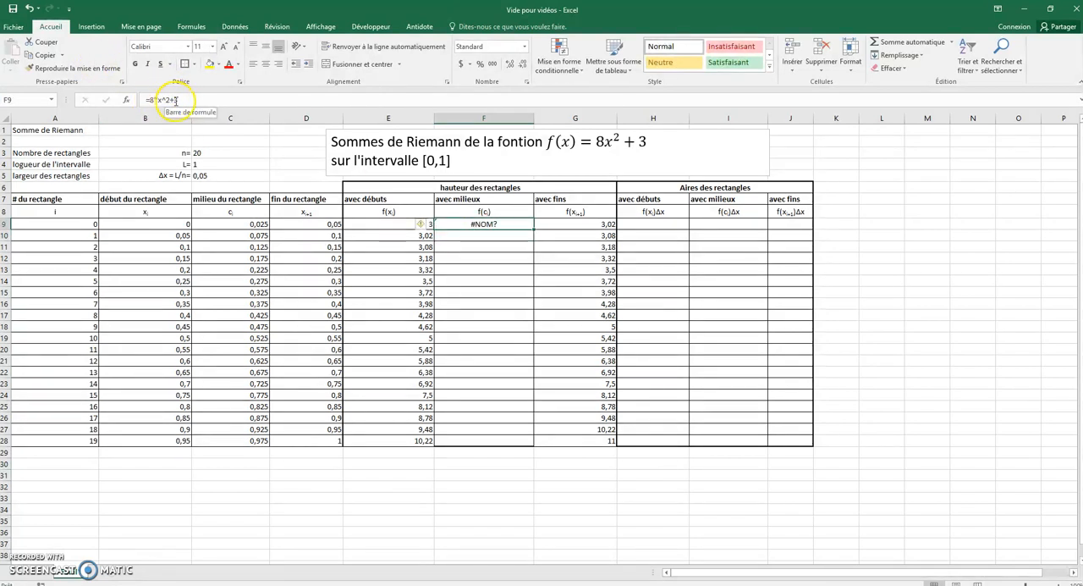
pyautogui.click(159, 100)
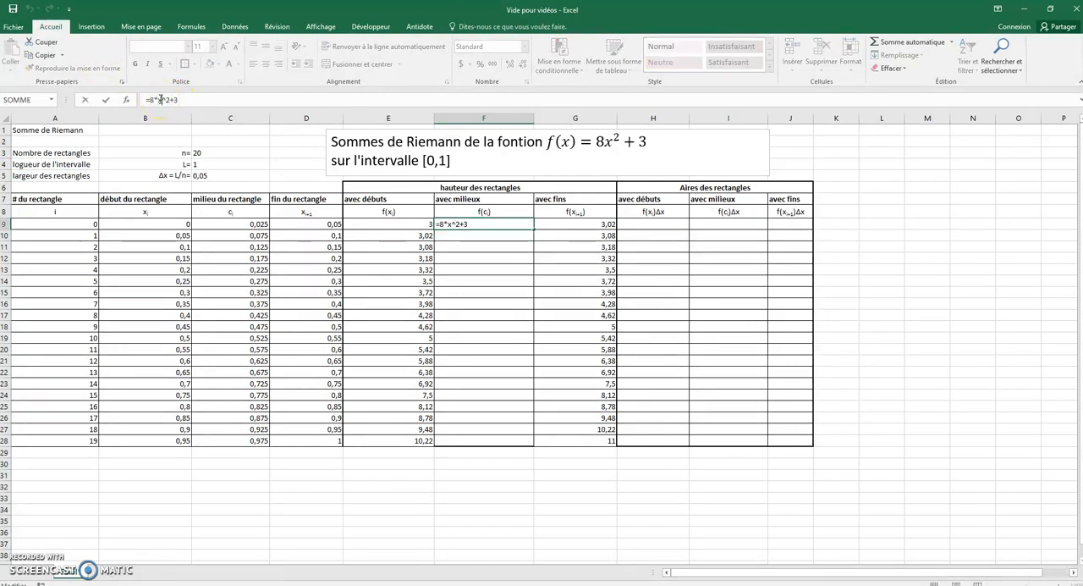
pyautogui.click(211, 223)
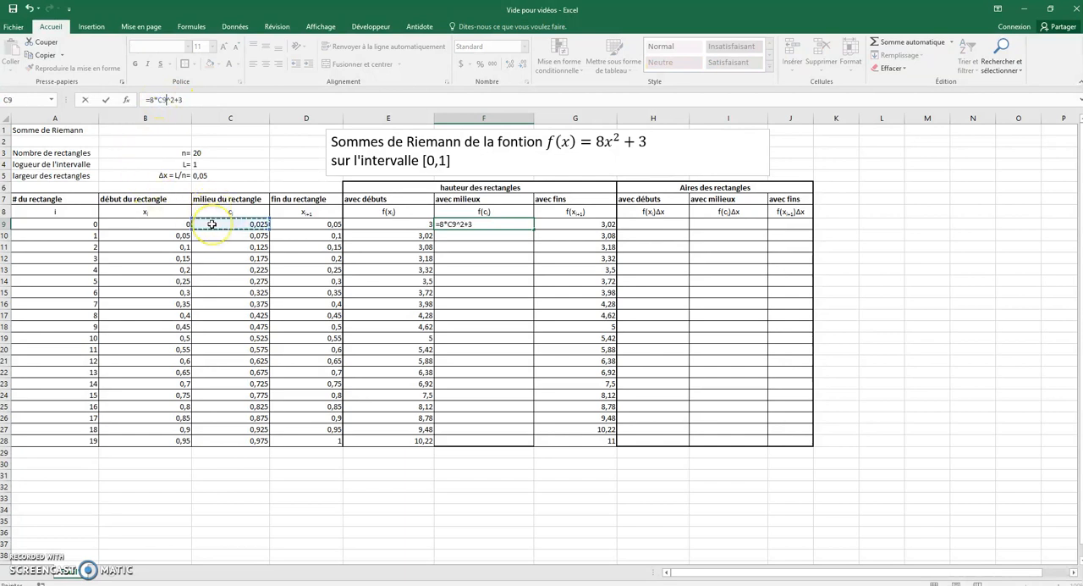
pyautogui.press('Return')
pyautogui.click(516, 222)
pyautogui.moveTo(534, 229); pyautogui.dragTo(500, 443)
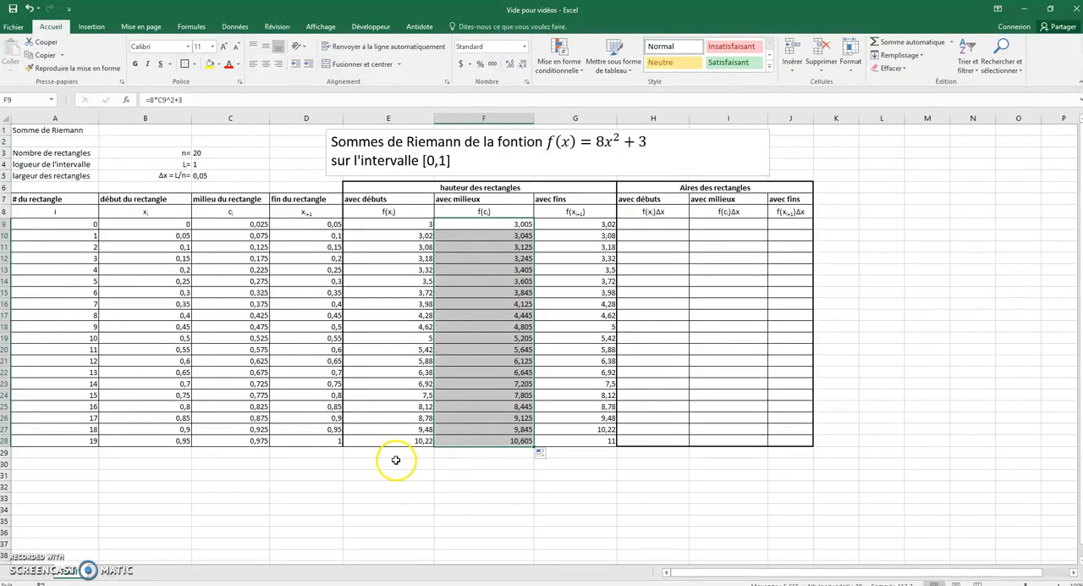
# Step: Compare the computed heights with the charts in the "Exemple labo 1" workbook and return to "Vide pour vidéos"
pyautogui.click(381, 394)
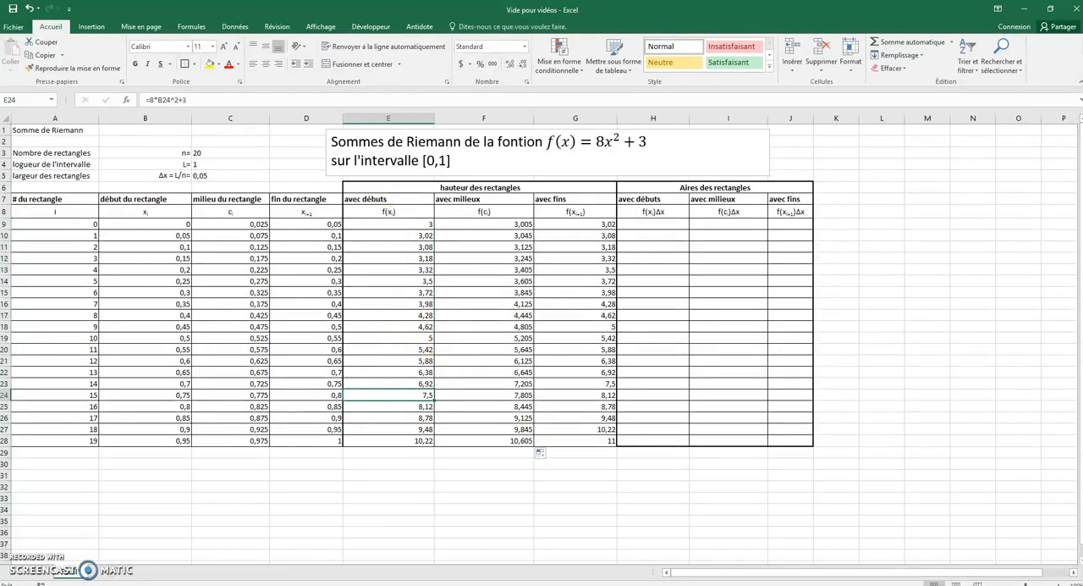
pyautogui.click(347, 550)
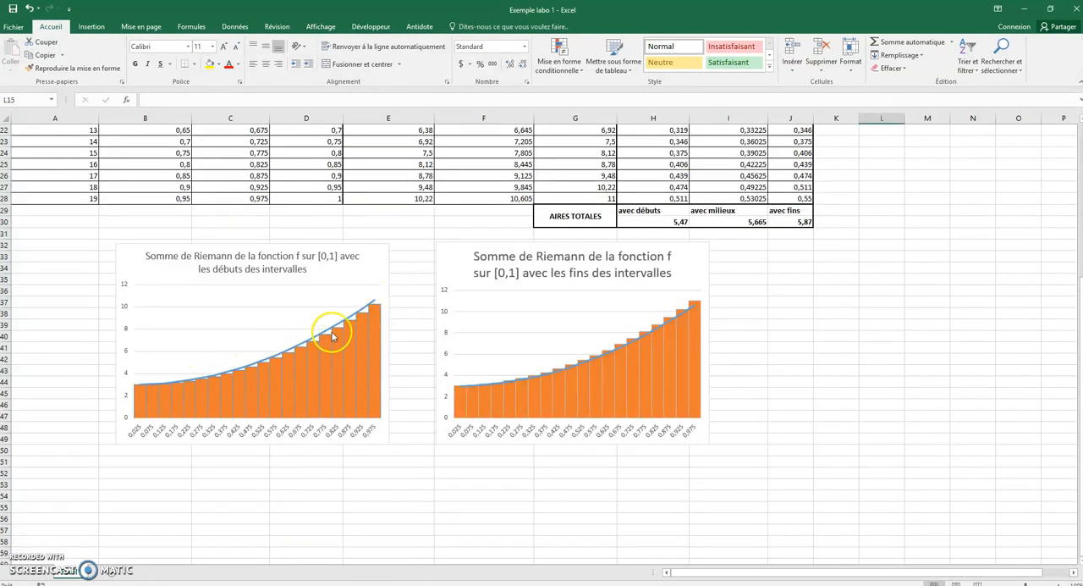
pyautogui.click(292, 584)
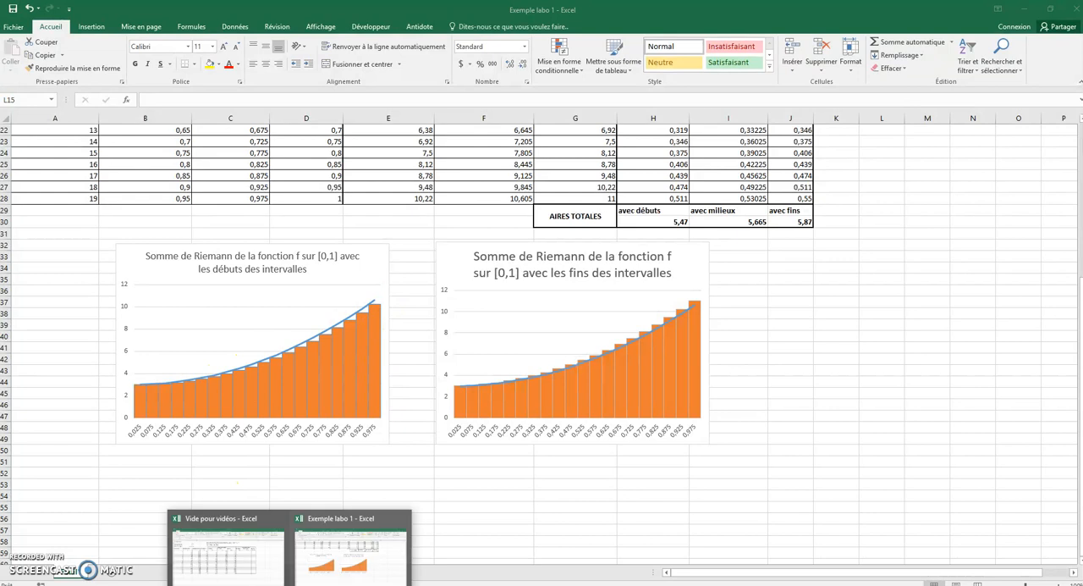
pyautogui.click(239, 563)
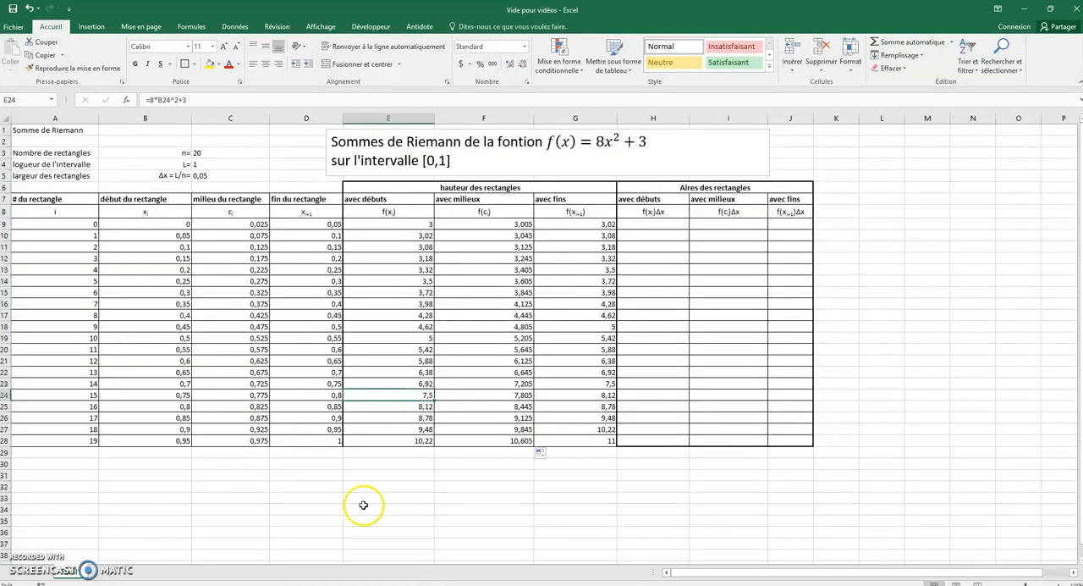
# Step: Enter =E9*$C$5 in H9 for the rectangle areas using starting points and fill it down to H28
pyautogui.click(653, 224)
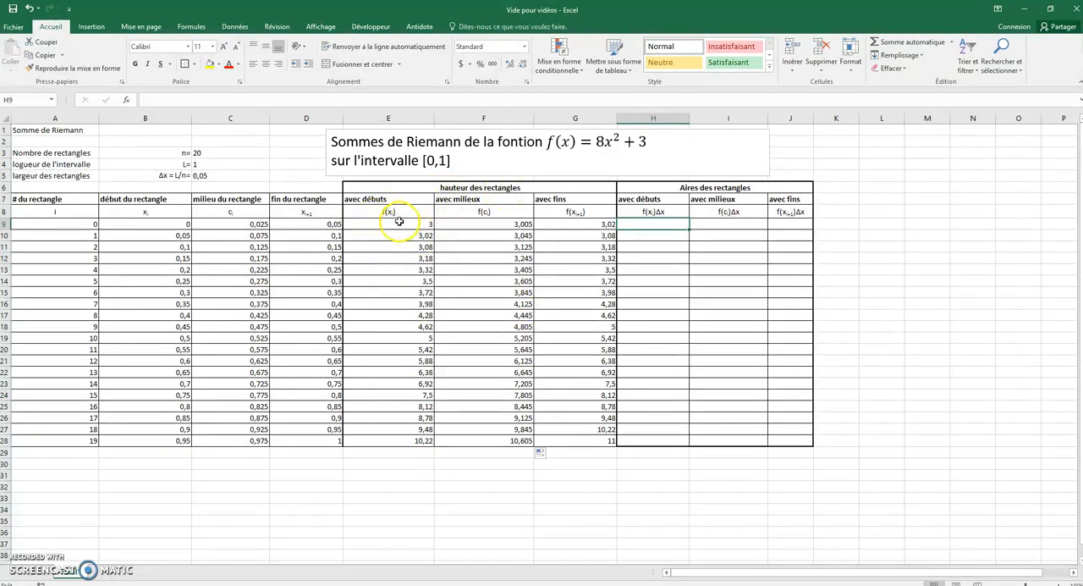
pyautogui.click(222, 176)
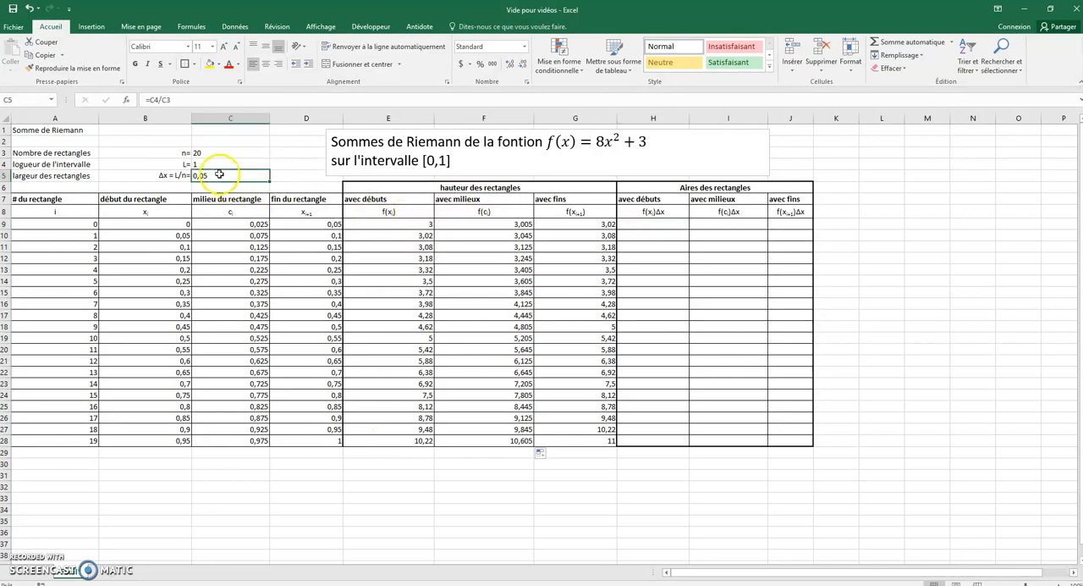
pyautogui.click(654, 225)
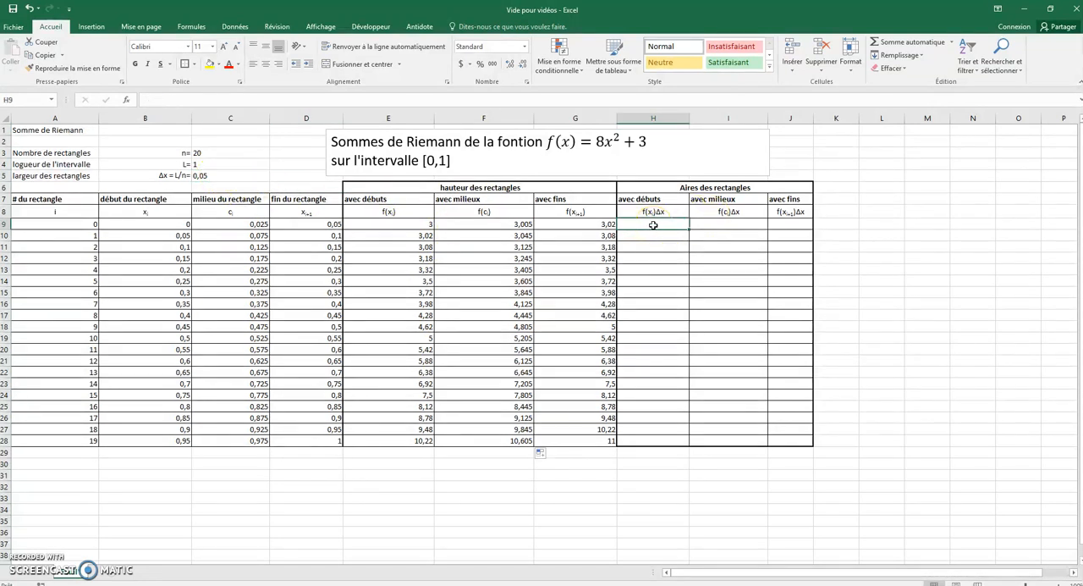
pyautogui.write('=')
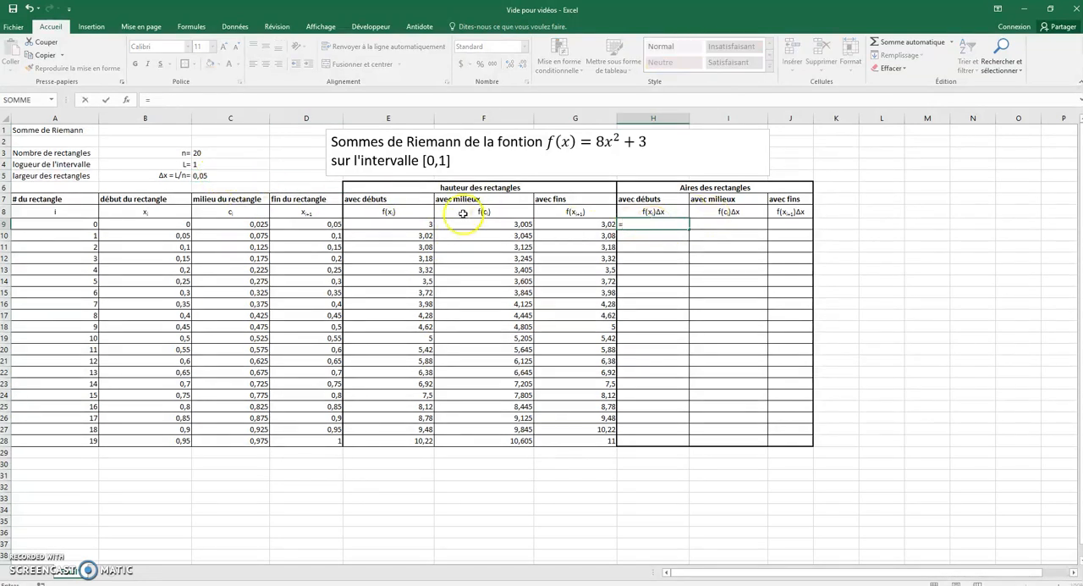
pyautogui.click(378, 224)
pyautogui.write('*')
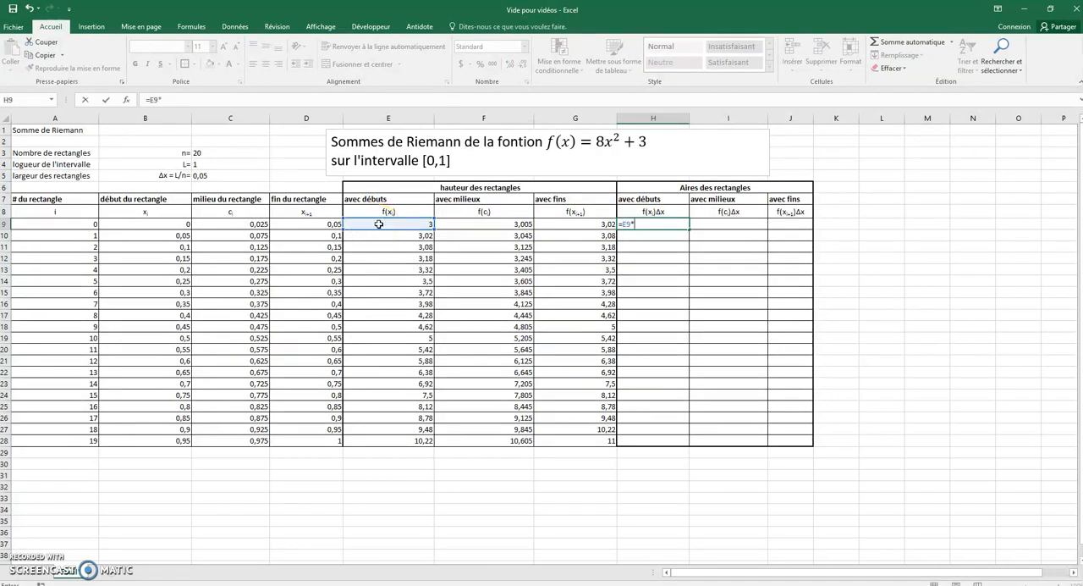
pyautogui.click(240, 178)
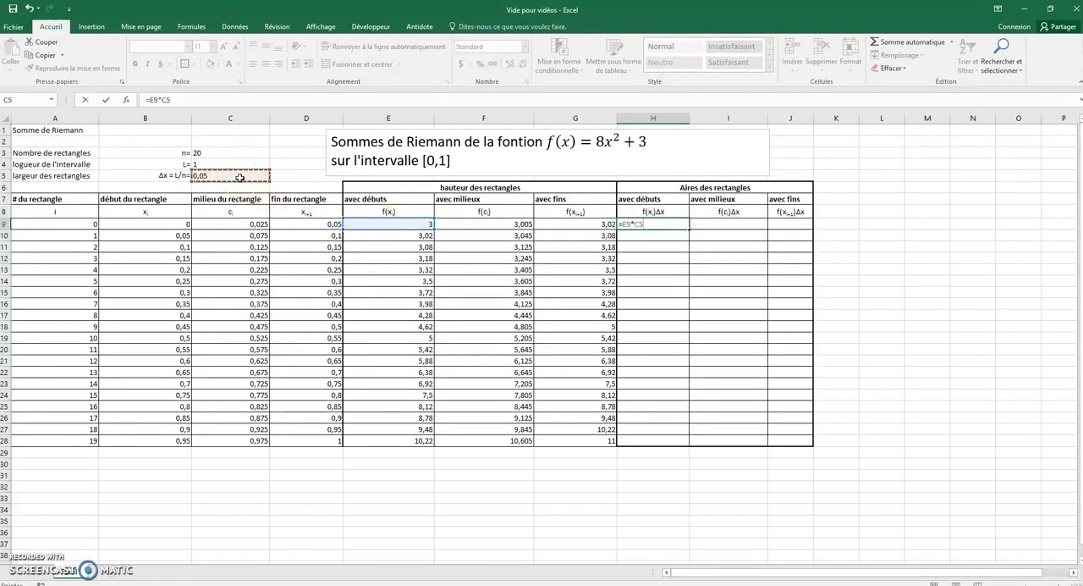
pyautogui.click(160, 100)
pyautogui.press('Return')
pyautogui.click(653, 223)
pyautogui.moveTo(689, 230); pyautogui.dragTo(672, 447)
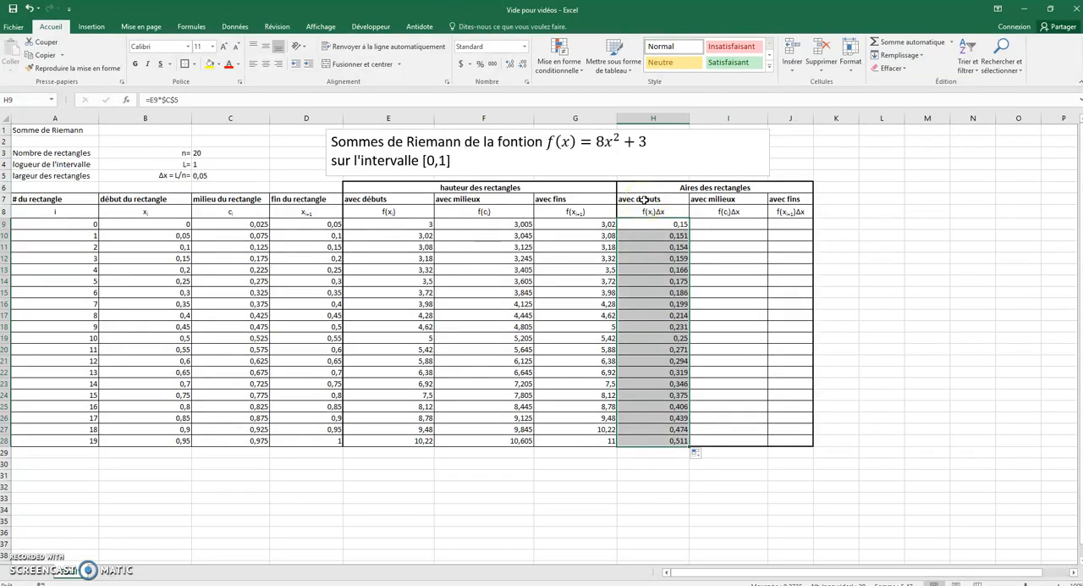
pyautogui.click(597, 464)
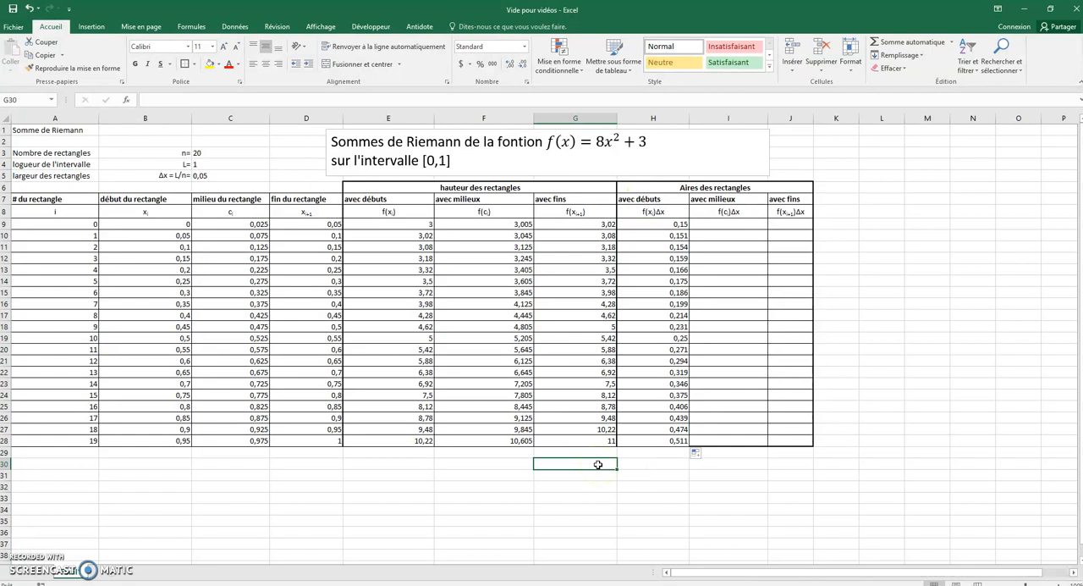
# Step: Enter the label "pour début" in H29 beneath the areas calculated with starting points
pyautogui.press('Up')
pyautogui.press('Right')
pyautogui.write('po')
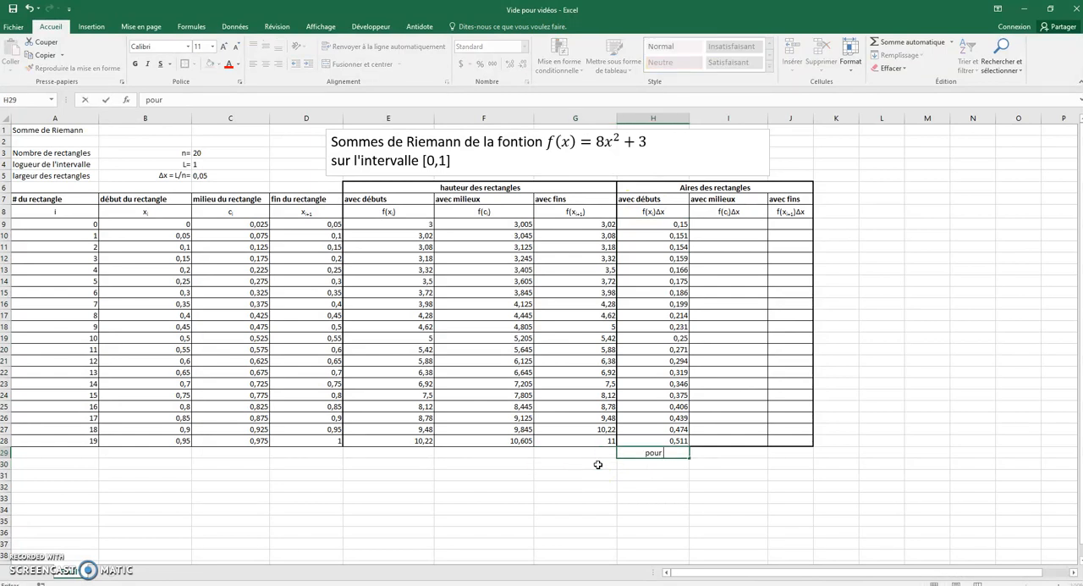
pyautogui.press('Return')
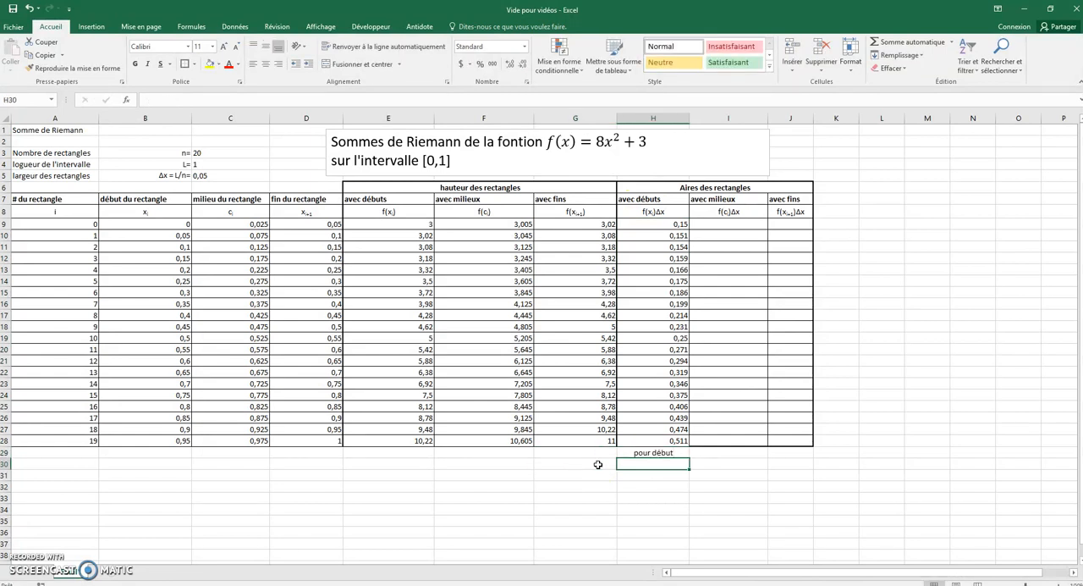
# Step: Enter =SOMME(H9:H28) in H30 to total the rectangle areas using starting points
pyautogui.write('=')
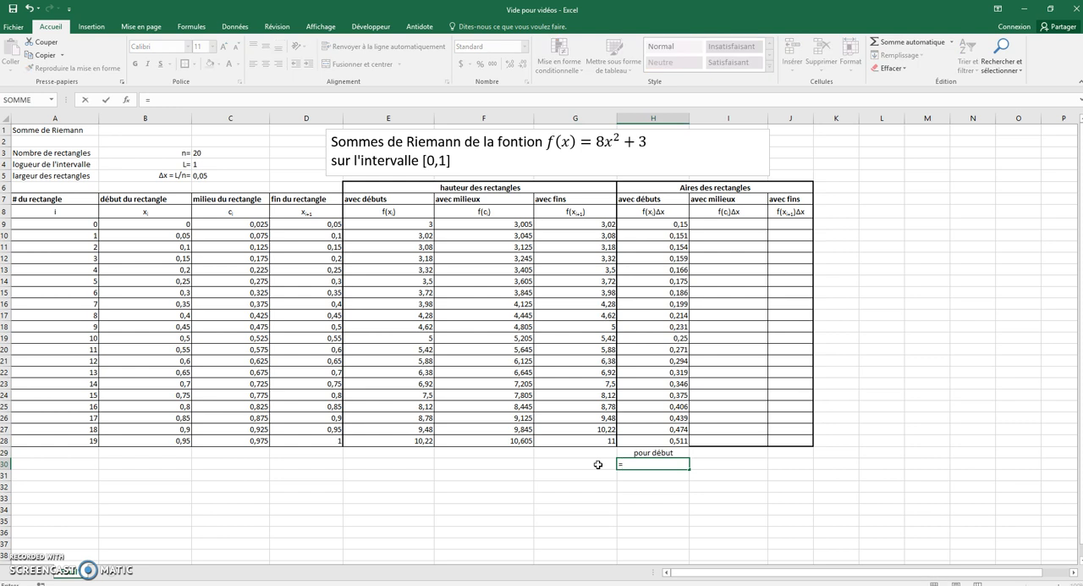
pyautogui.write('somme(')
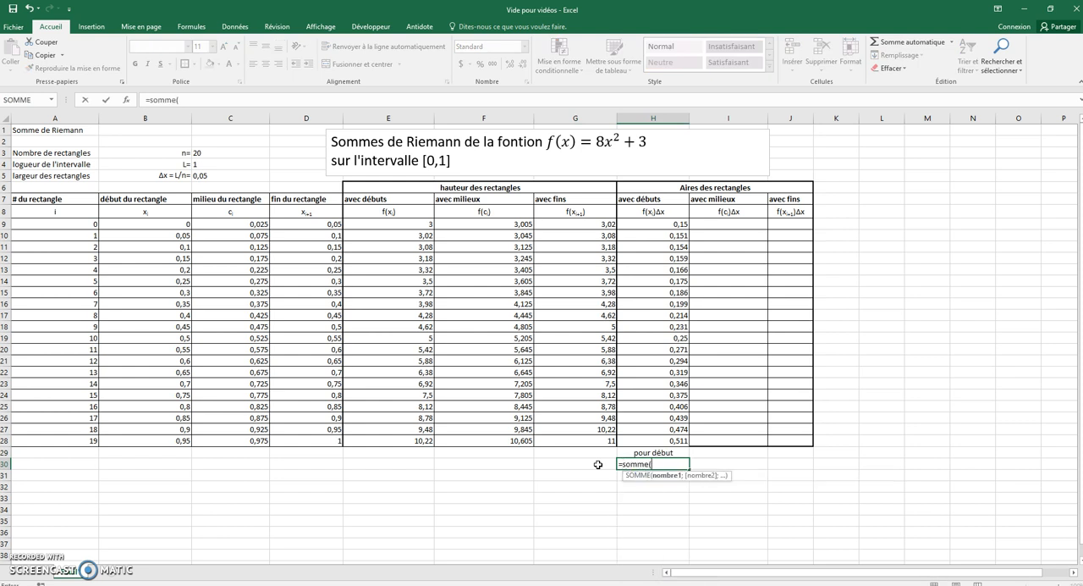
pyautogui.moveTo(648, 224); pyautogui.dragTo(649, 442)
pyautogui.press('Return')
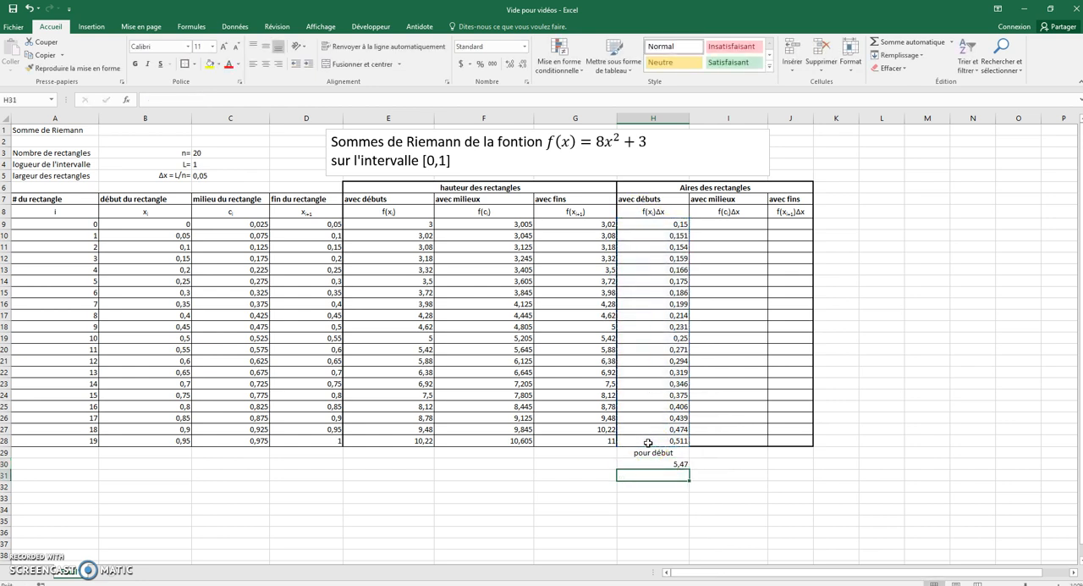
pyautogui.click(664, 464)
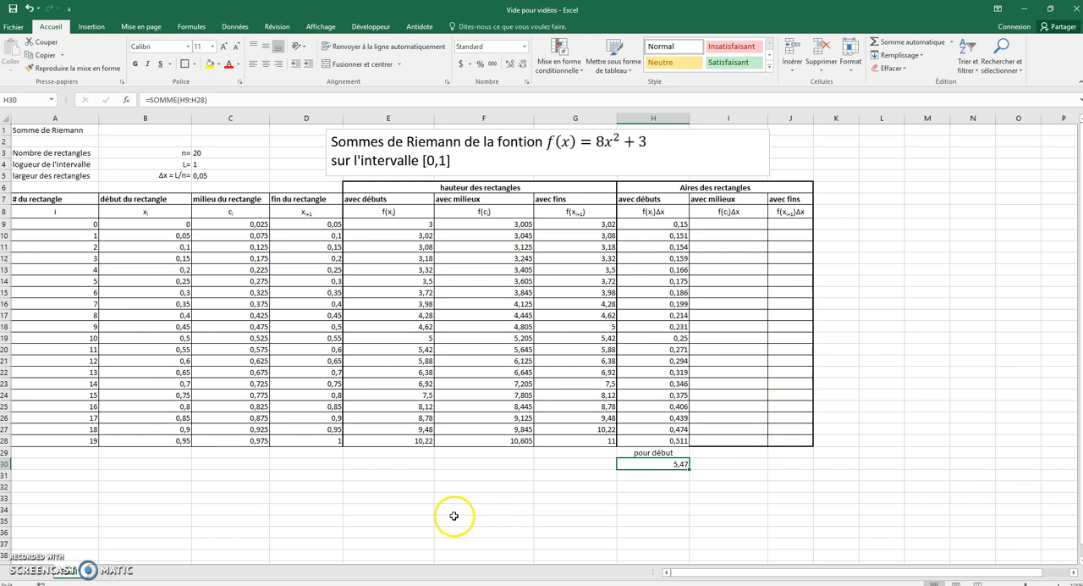
# Step: Switch to the "Exemple labo 1" workbook to examine its total areas and Riemann sum charts
pyautogui.moveTo(296, 582)
pyautogui.click(338, 550)
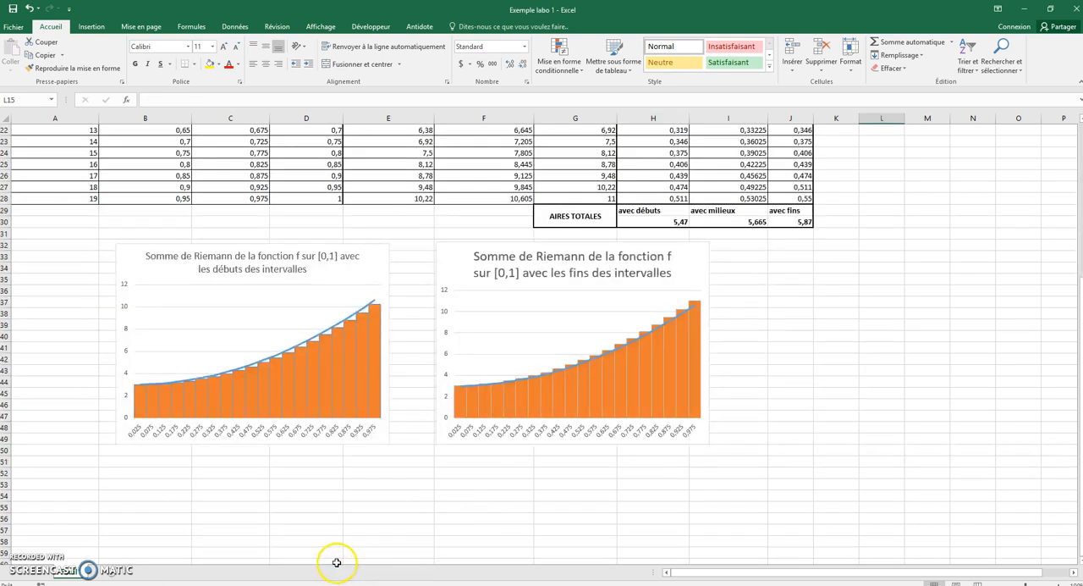